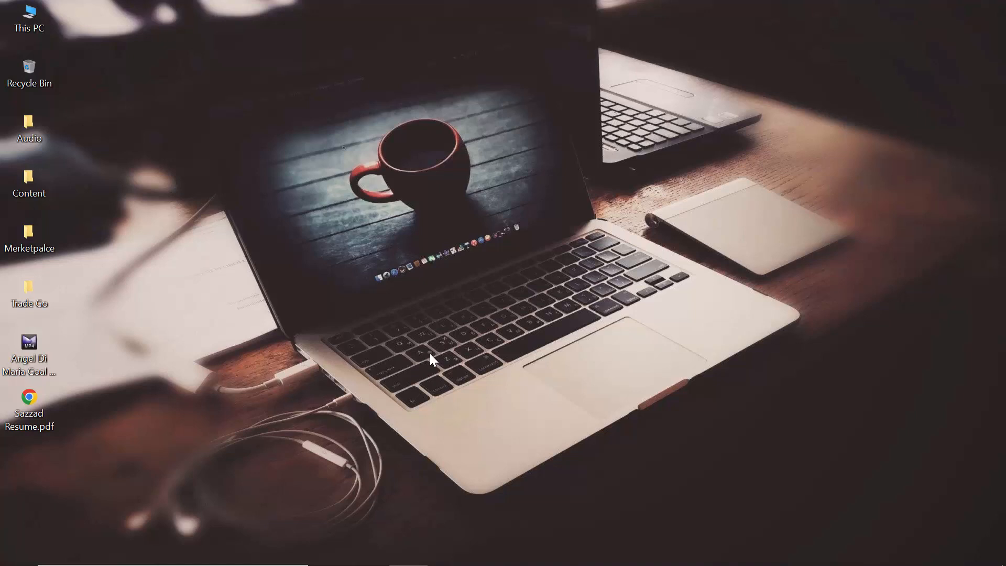
Switch to Google Chrome, search for "postgresql" and open the official postgresql.org website from the results
mouse_move(684, 551)
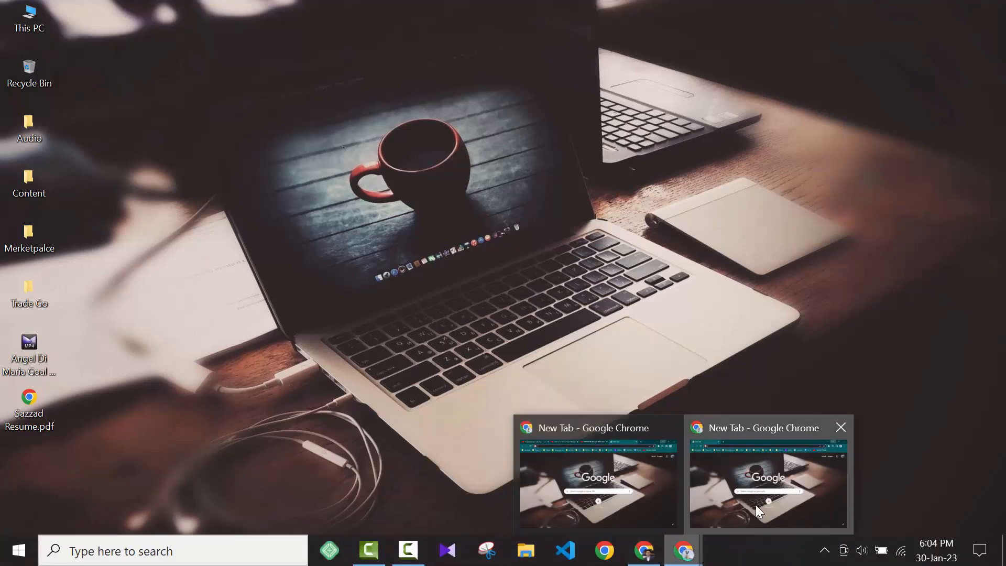
left_click(756, 505)
left_click(291, 45)
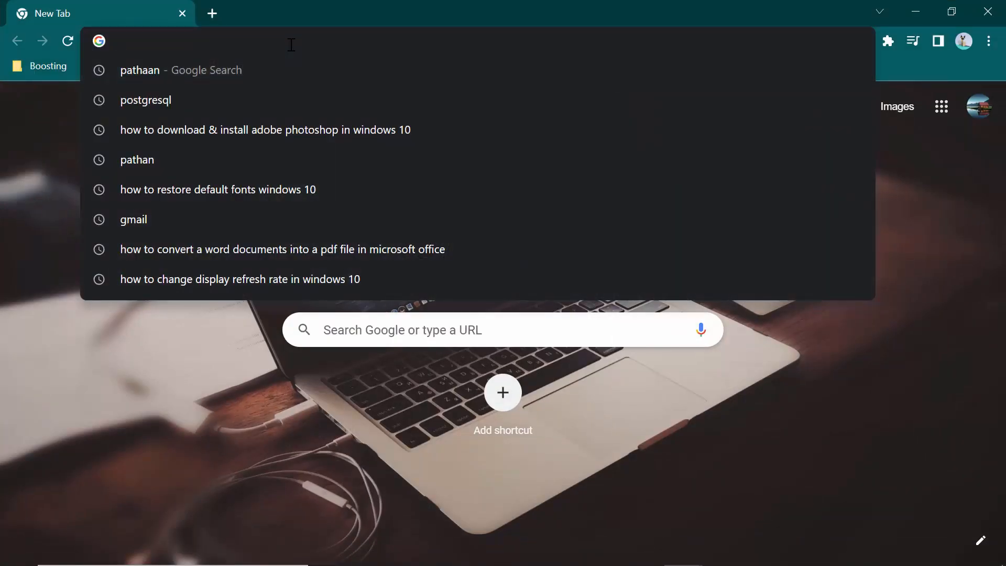
type("poast")
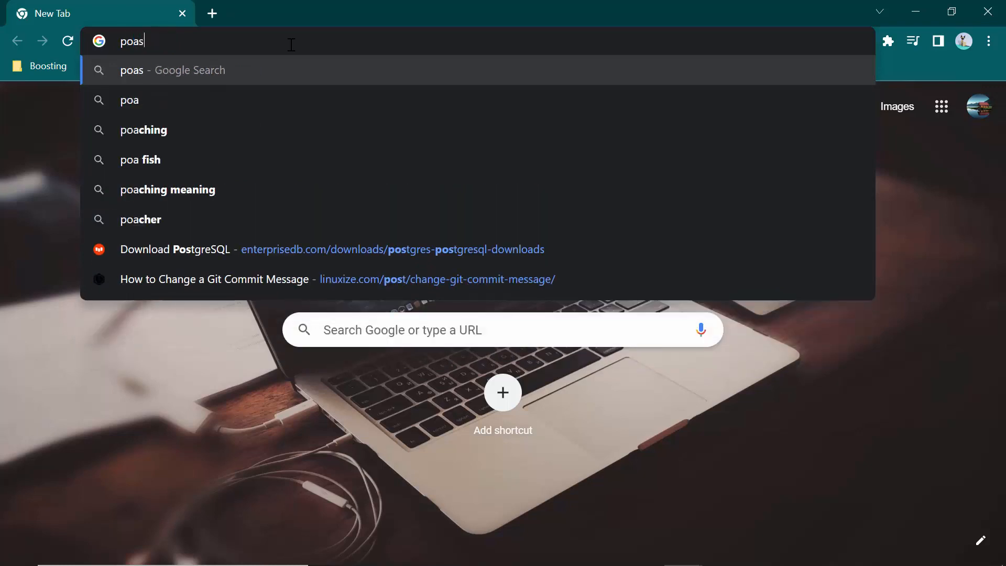
key("BackSpace")
key("BackSpace")
key("BackSpace")
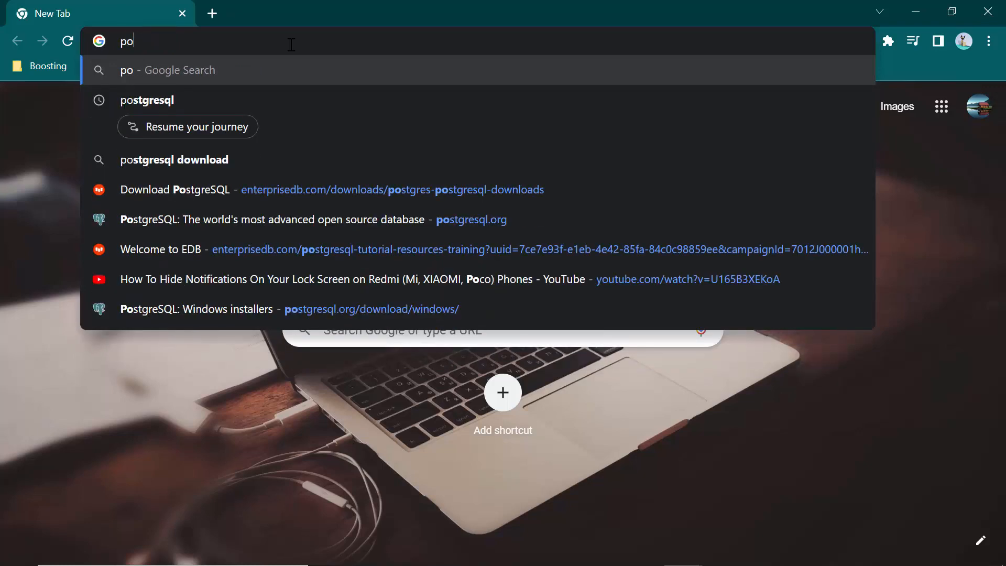
type("stgre")
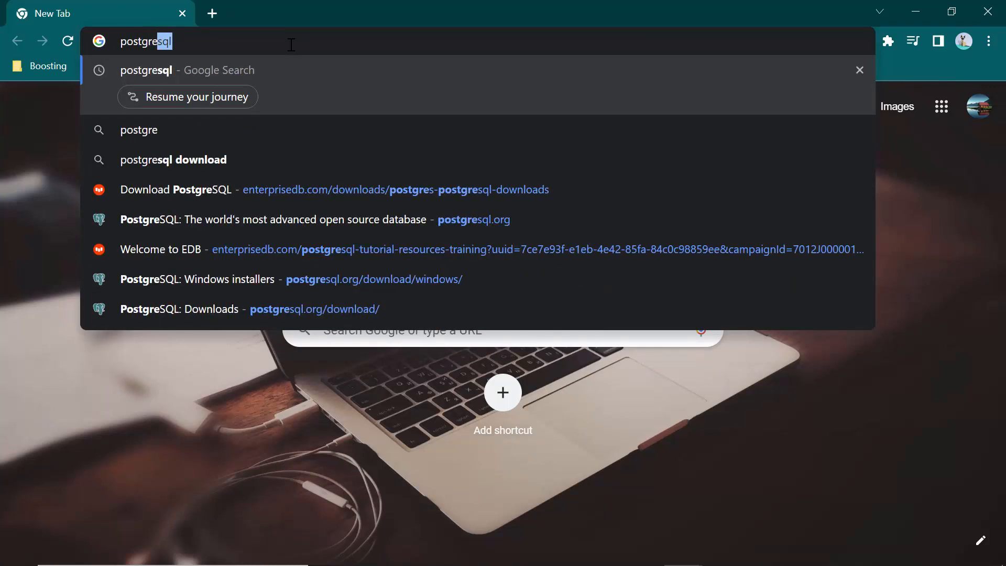
key("Return")
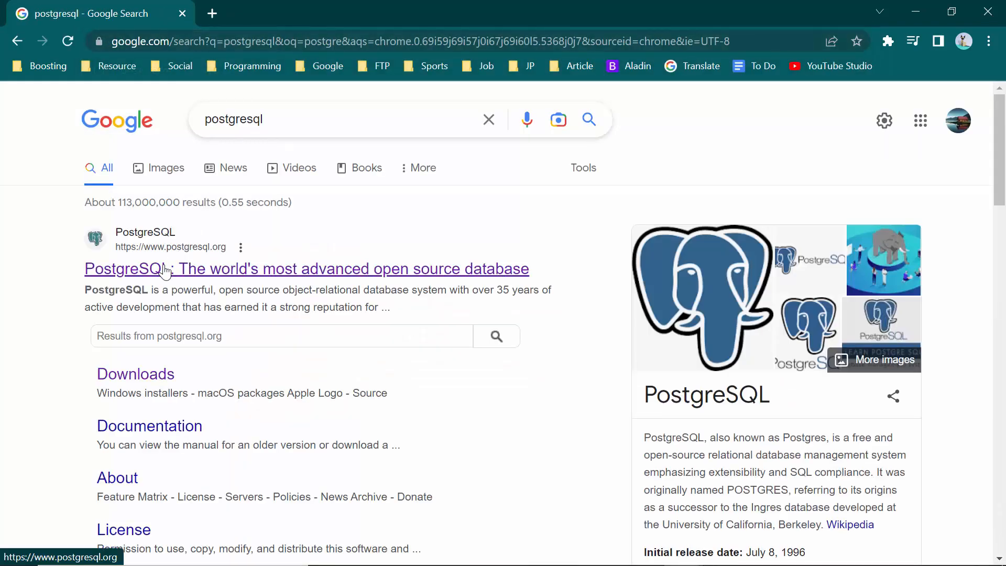
left_click(165, 270)
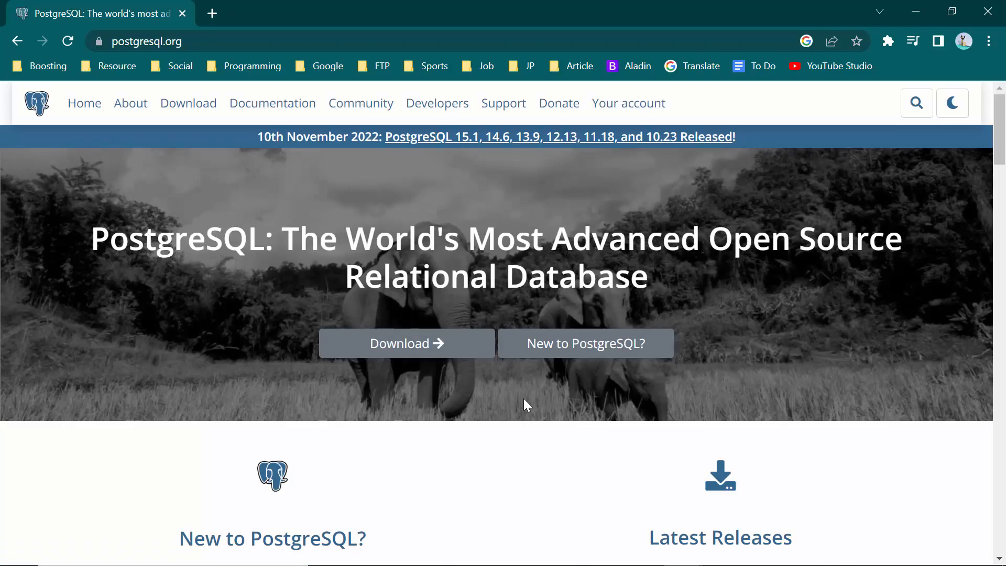
Go to the PostgreSQL downloads for Windows and open the EDB installer download page
scroll(449, 427, "down", 20)
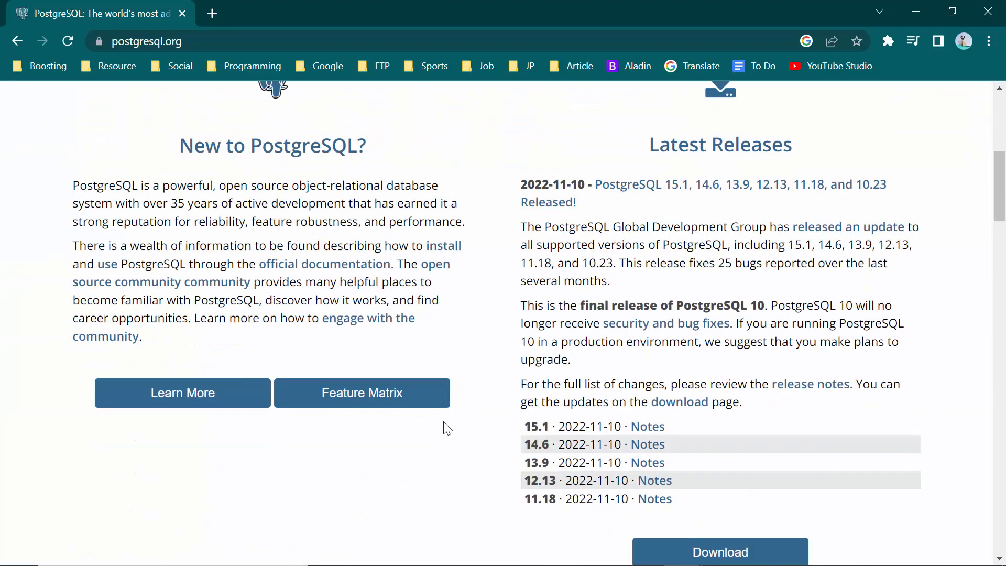
scroll(446, 420, "down", 6)
scroll(447, 419, "up", 20)
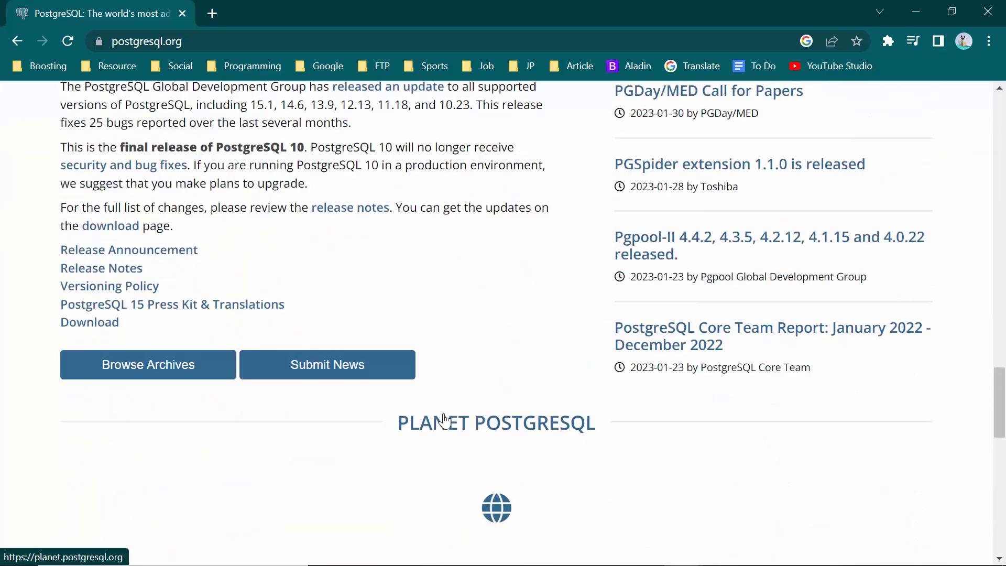
scroll(445, 419, "up", 8)
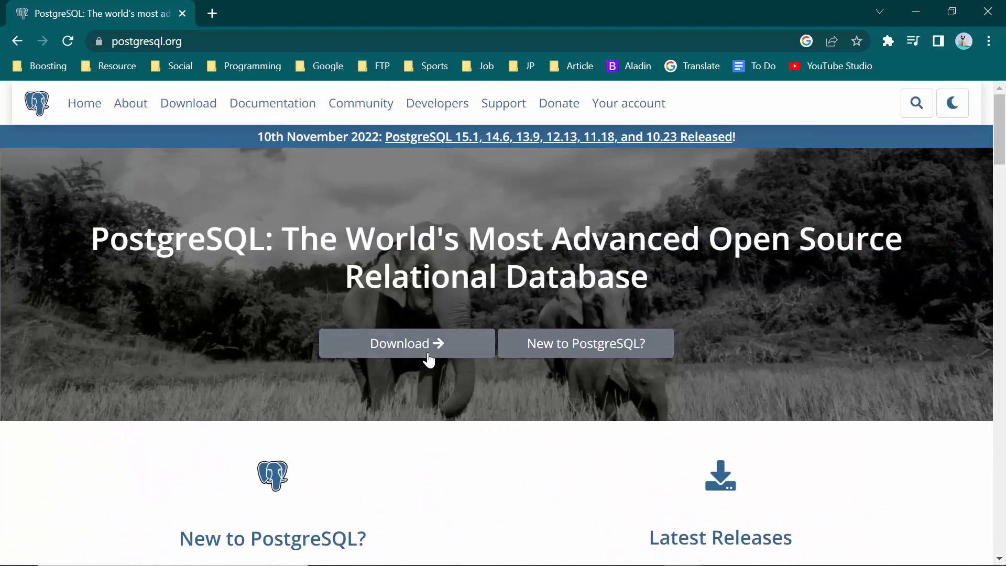
left_click(420, 352)
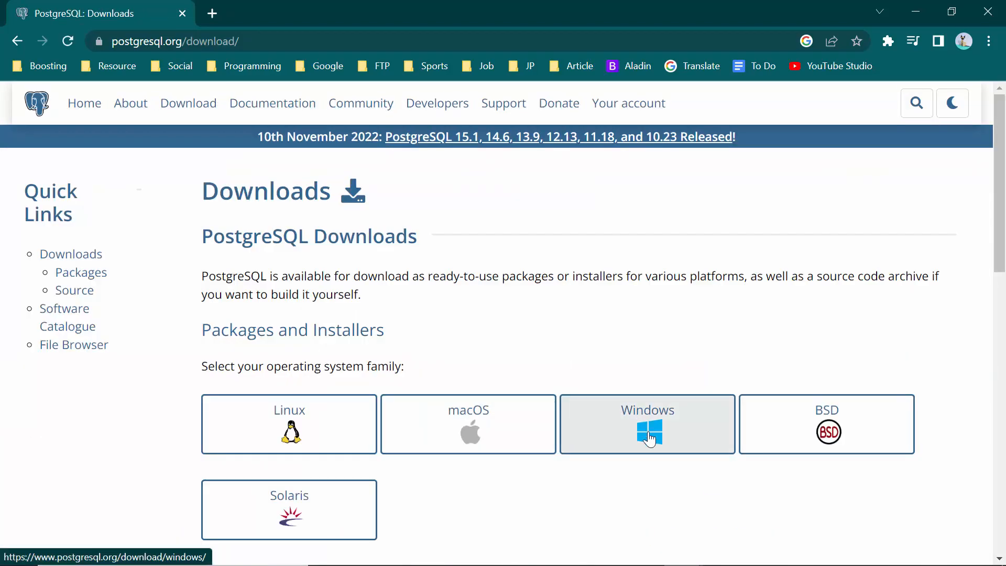
left_click(649, 439)
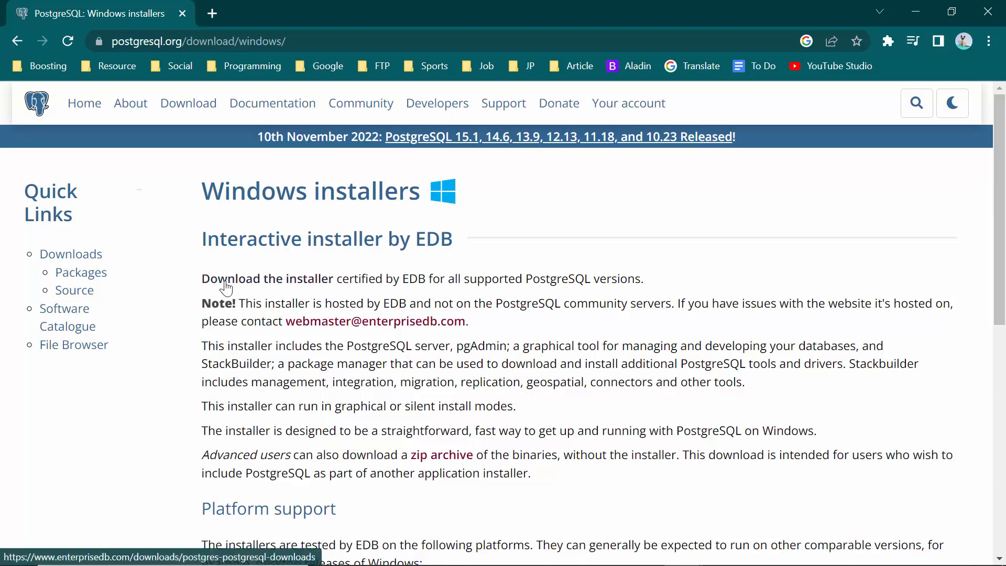
left_click(261, 287)
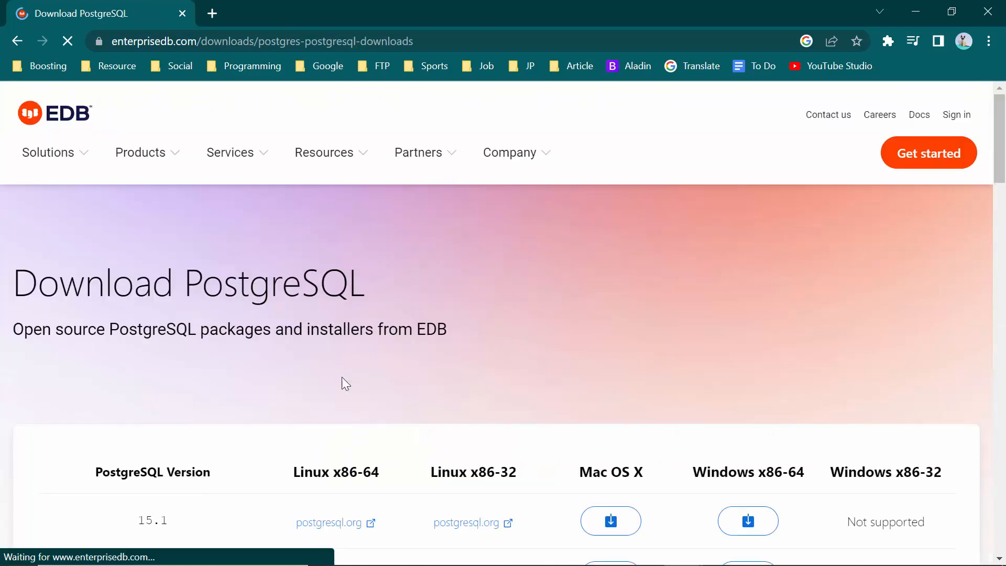
Download the PostgreSQL 15.1 installer for Windows x86-64 from the EDB version table
scroll(405, 381, "down", 5)
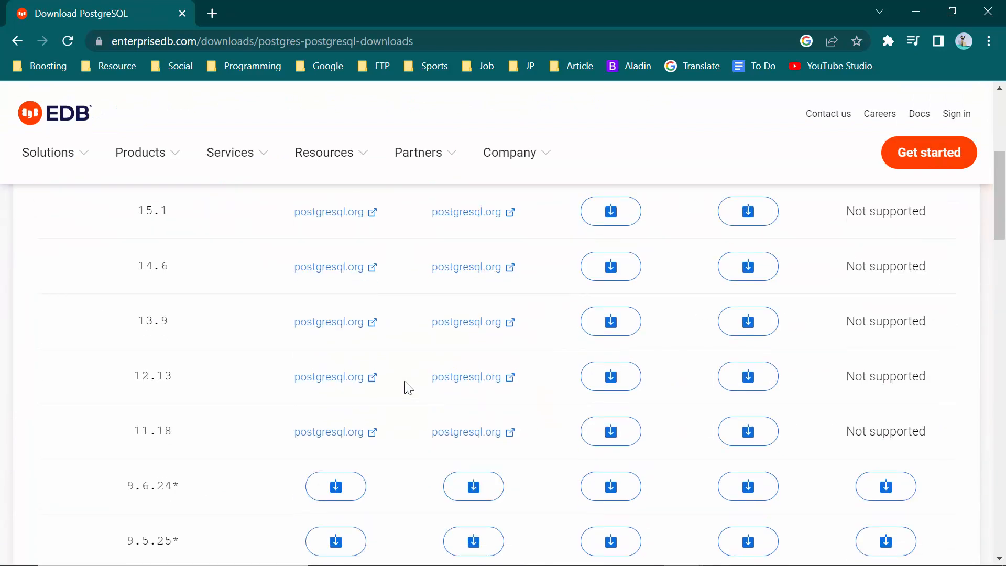
scroll(408, 388, "up", 3)
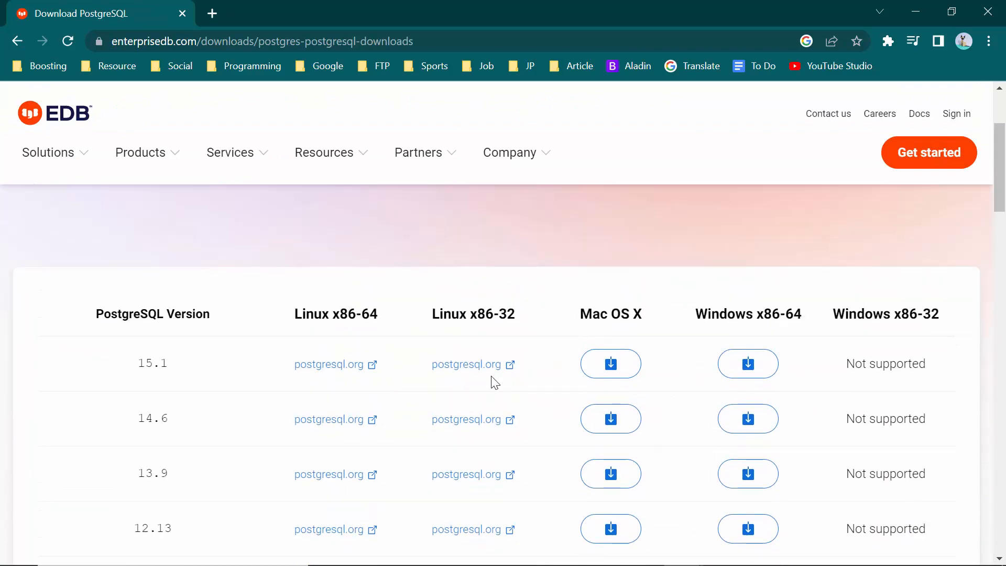
left_click_drag(168, 365, 149, 364)
left_click(135, 365)
double_click(153, 418)
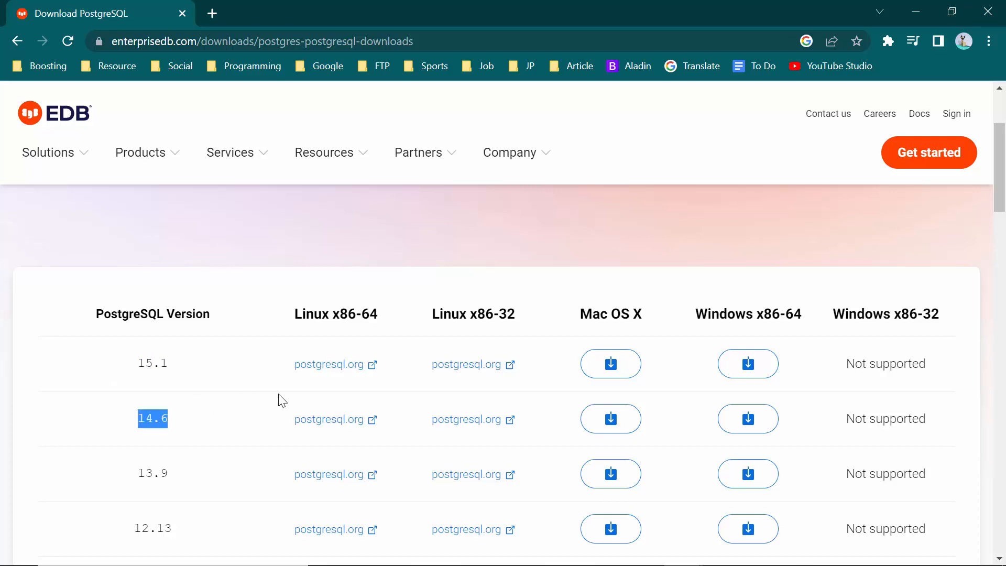
scroll(179, 442, "down", 10)
scroll(179, 442, "up", 11)
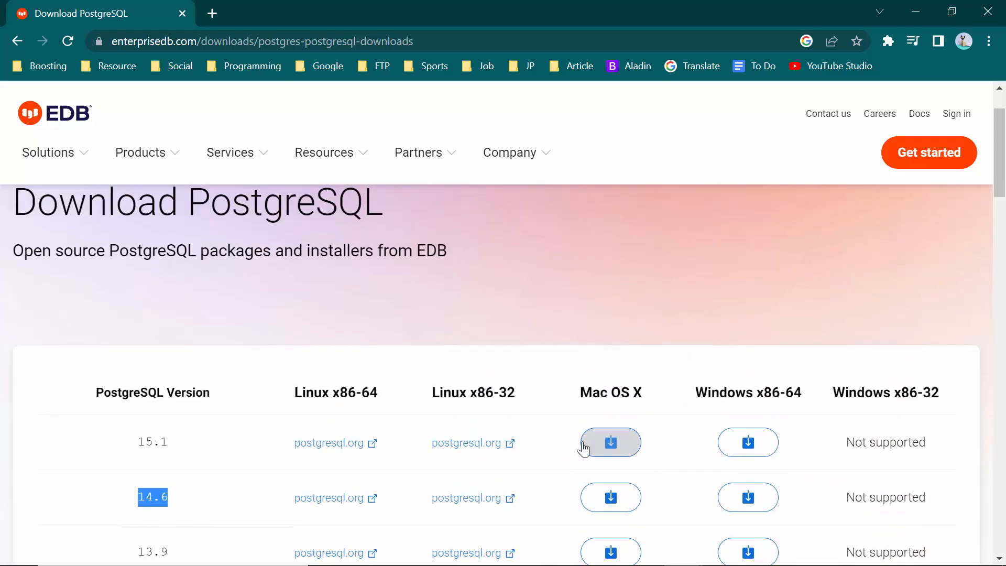
left_click(583, 449)
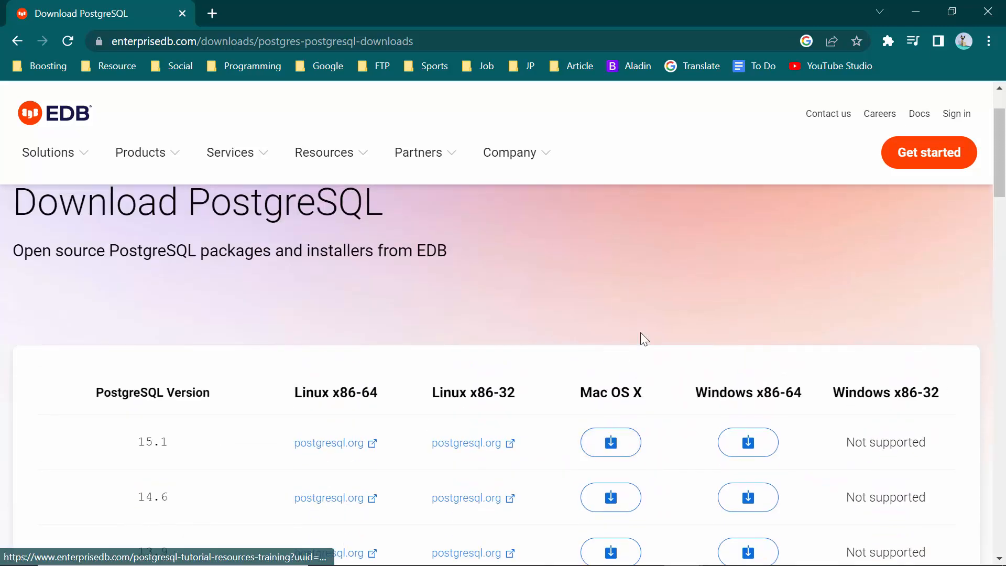
double_click(790, 398)
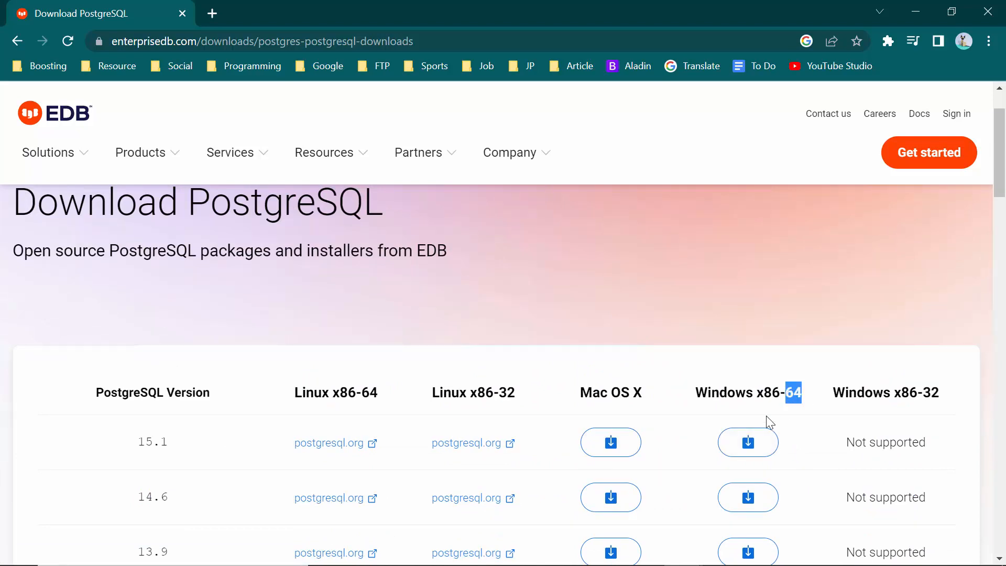
left_click(742, 415)
left_click(747, 443)
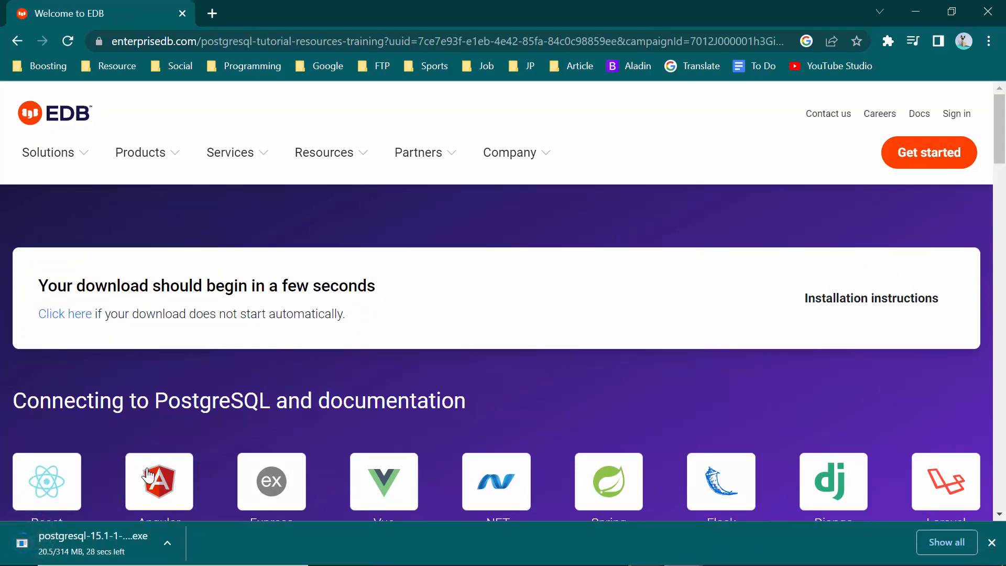
View all browser downloads and show postgresql-15.1-1-windows-x64.exe in its folder
left_click(174, 540)
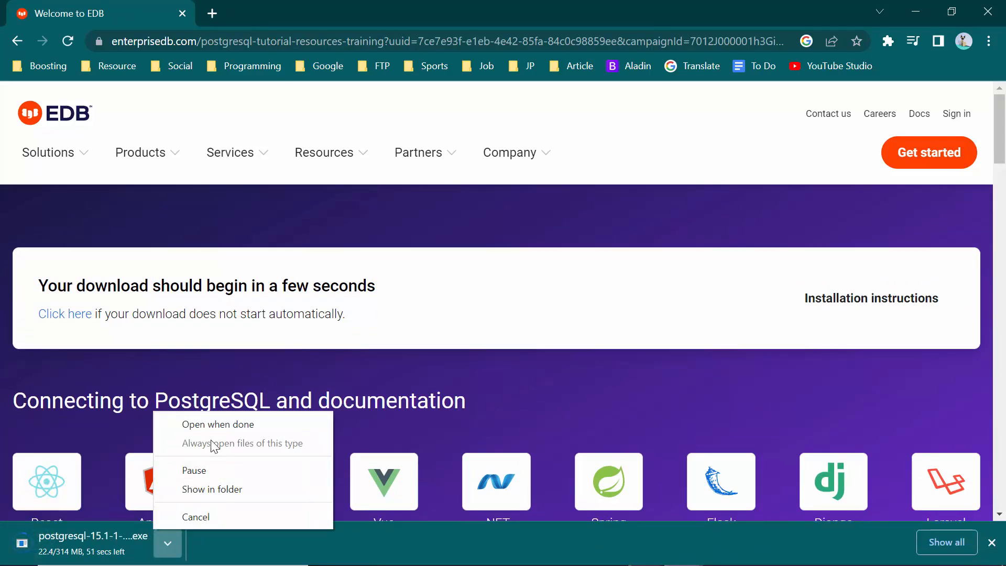
left_click(926, 544)
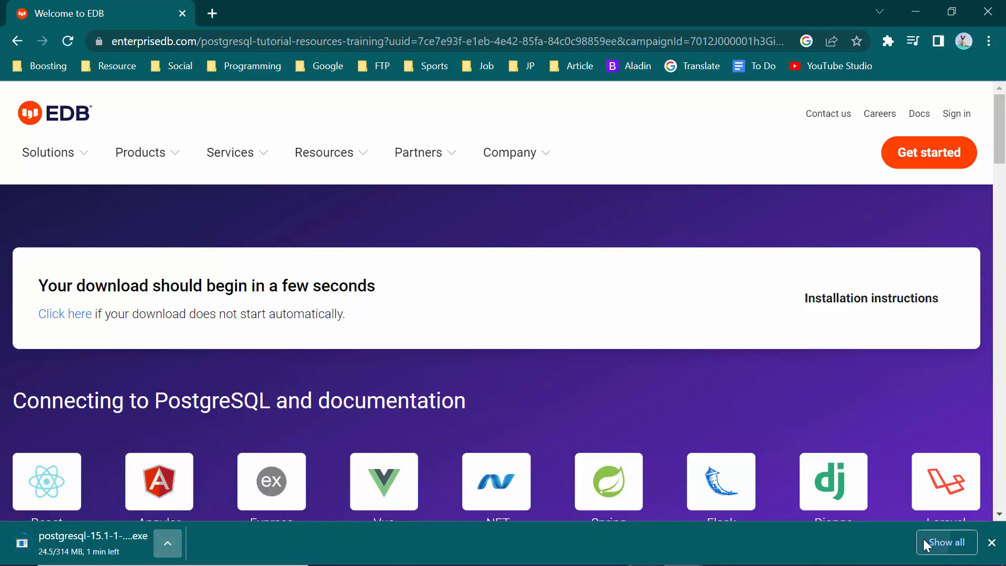
left_click(924, 540)
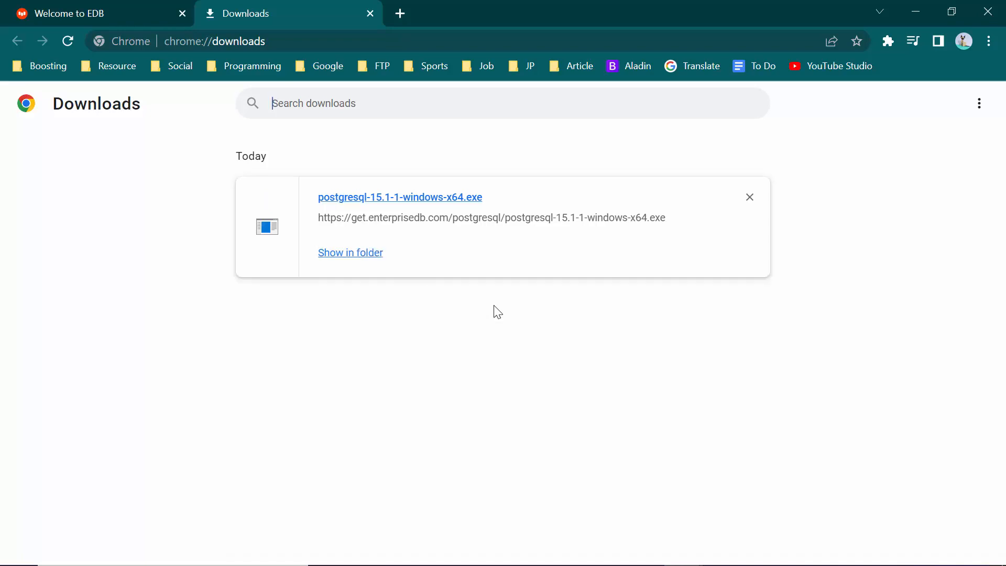
left_click(362, 261)
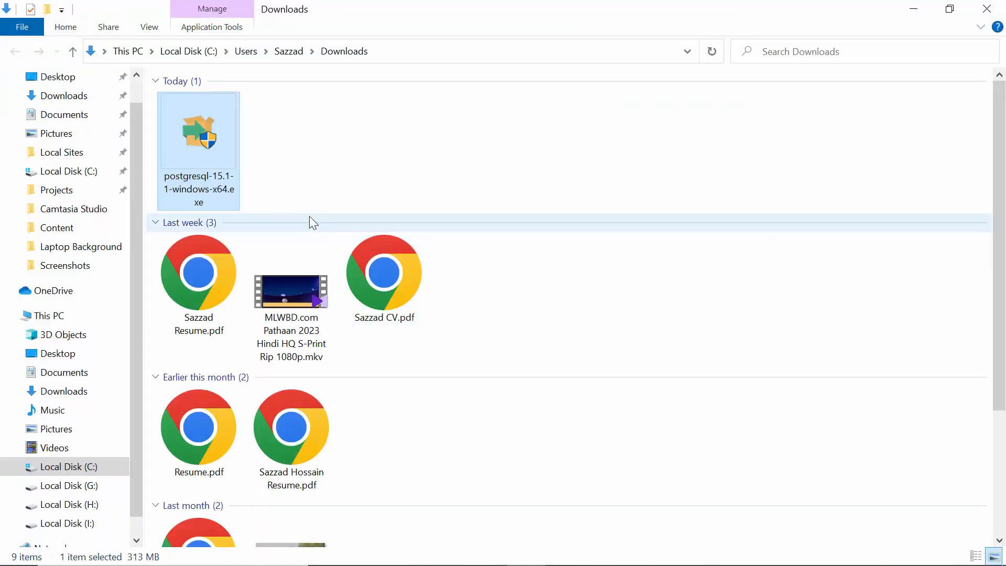
Run the downloaded PostgreSQL installer as administrator and minimize the File Explorer and browser windows
right_click(191, 143)
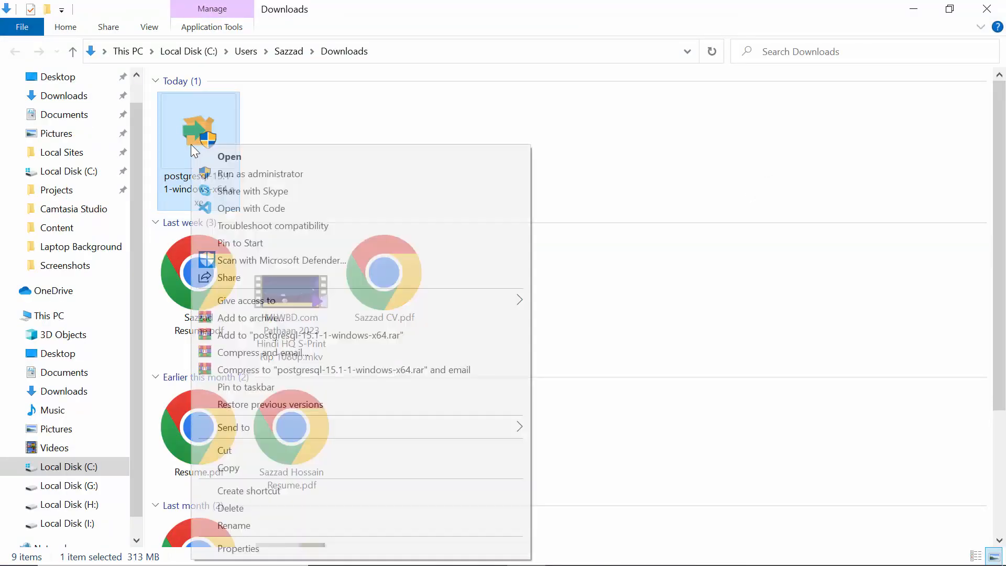
left_click(247, 172)
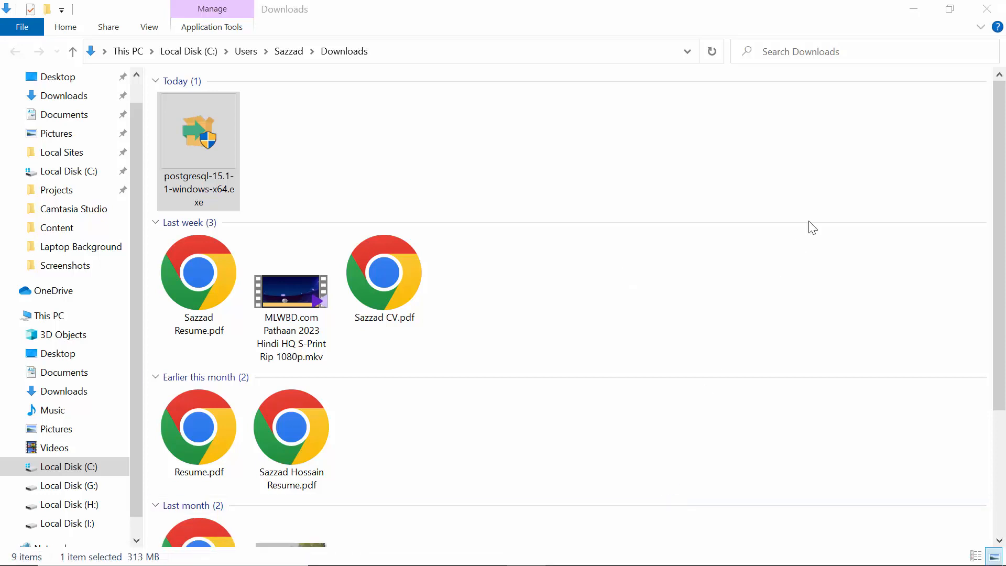
left_click(914, 9)
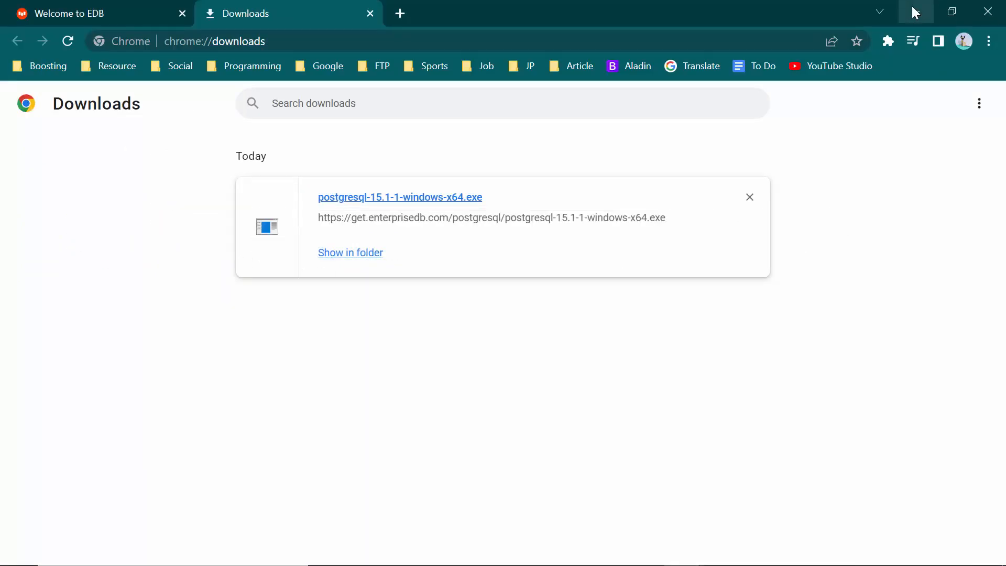
left_click(912, 10)
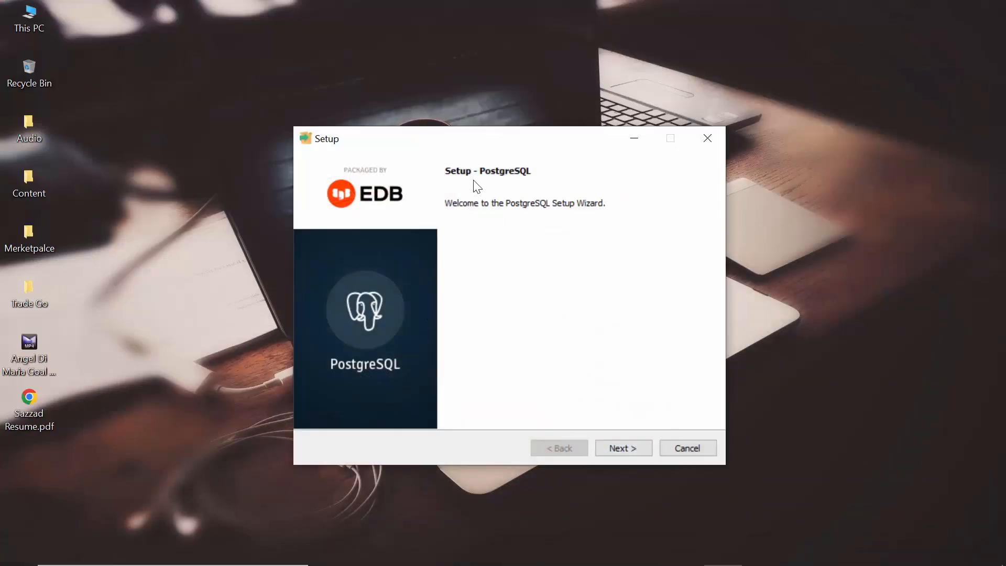
Advance the setup wizard, keeping the default installation directory, all four components and the default data directory
left_click(611, 449)
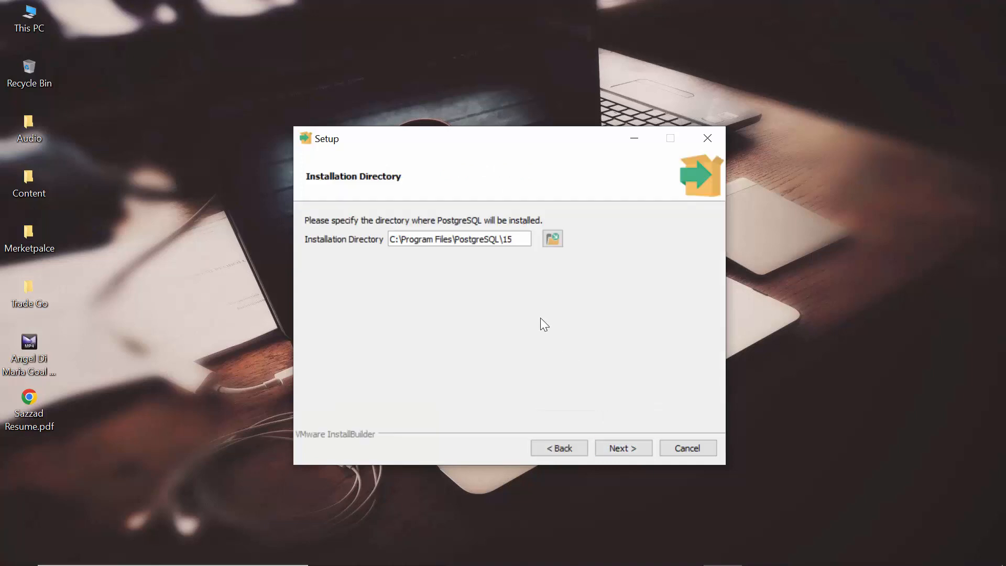
left_click(630, 448)
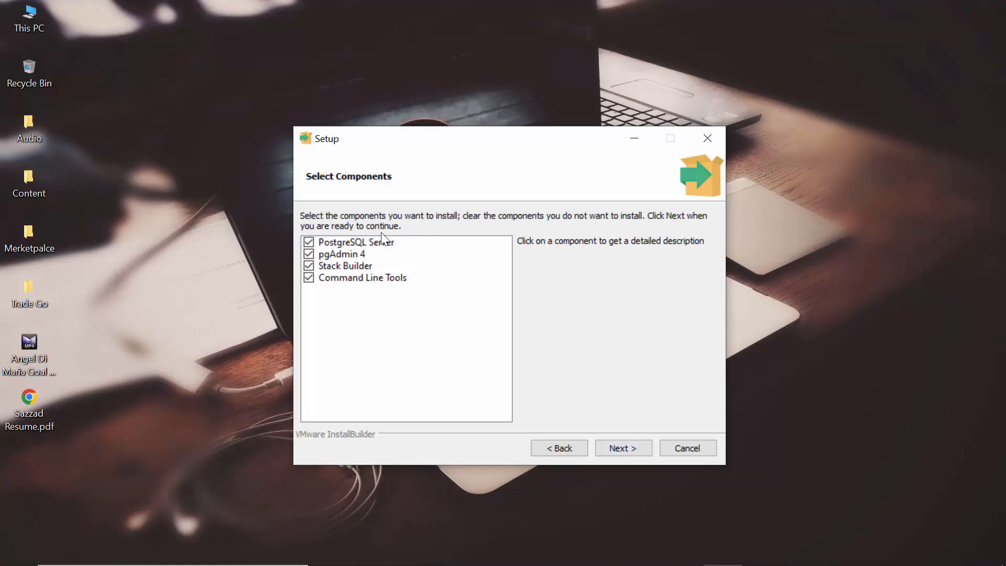
left_click(620, 451)
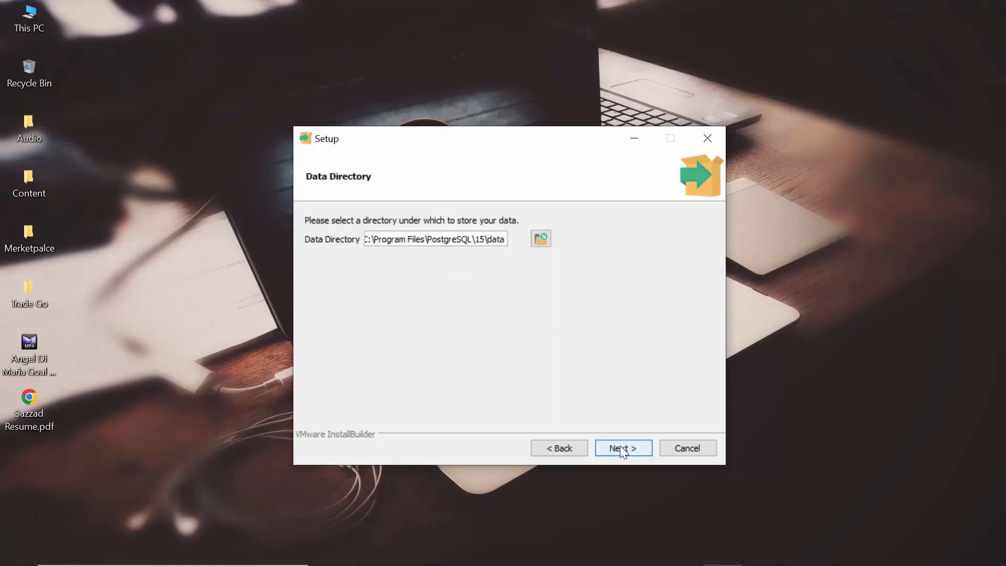
left_click(621, 447)
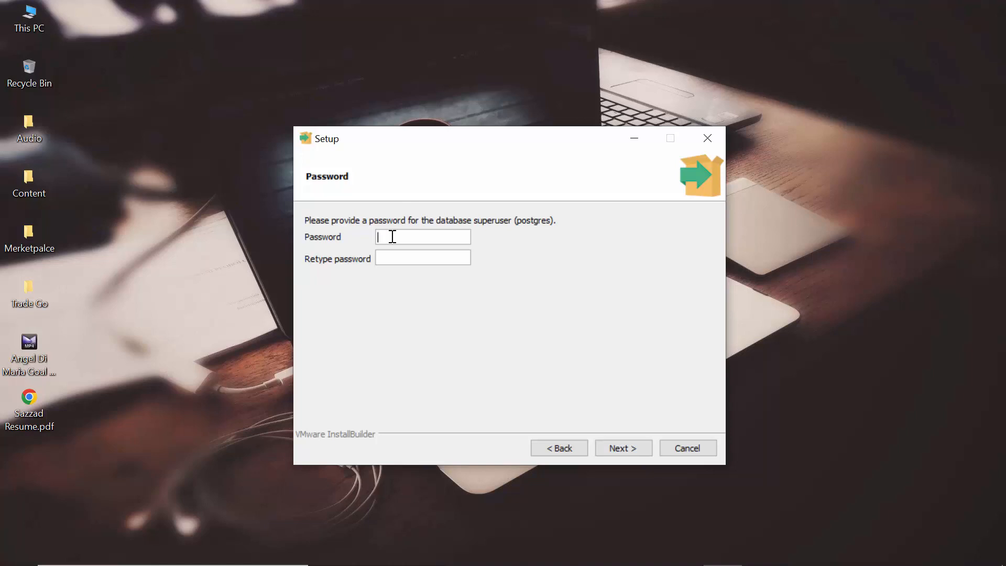
Try to set the database superuser password by filling in the password and retype password fields
left_click(424, 235)
type("••••••")
left_click(397, 256)
type("••")
left_click(615, 450)
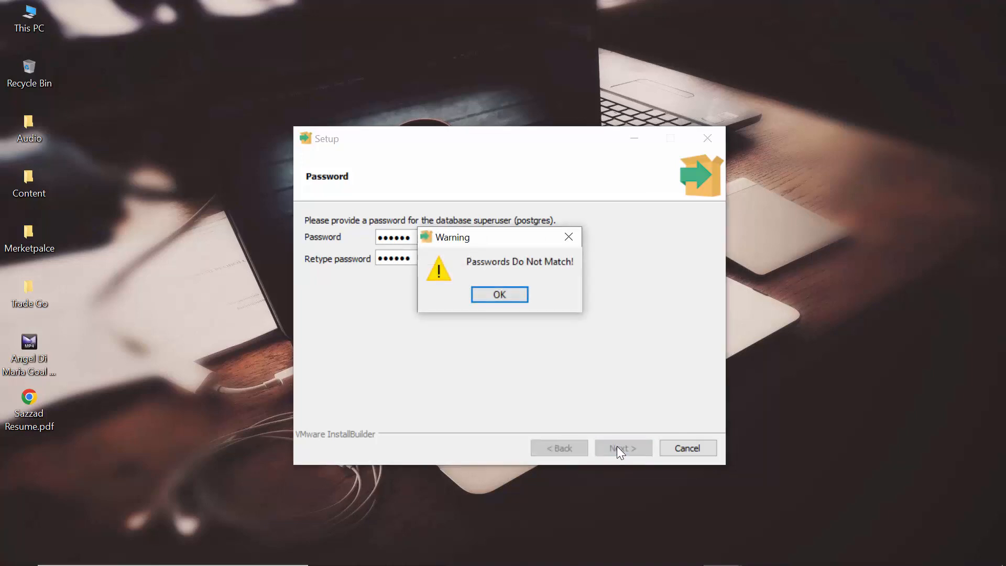
left_click(574, 241)
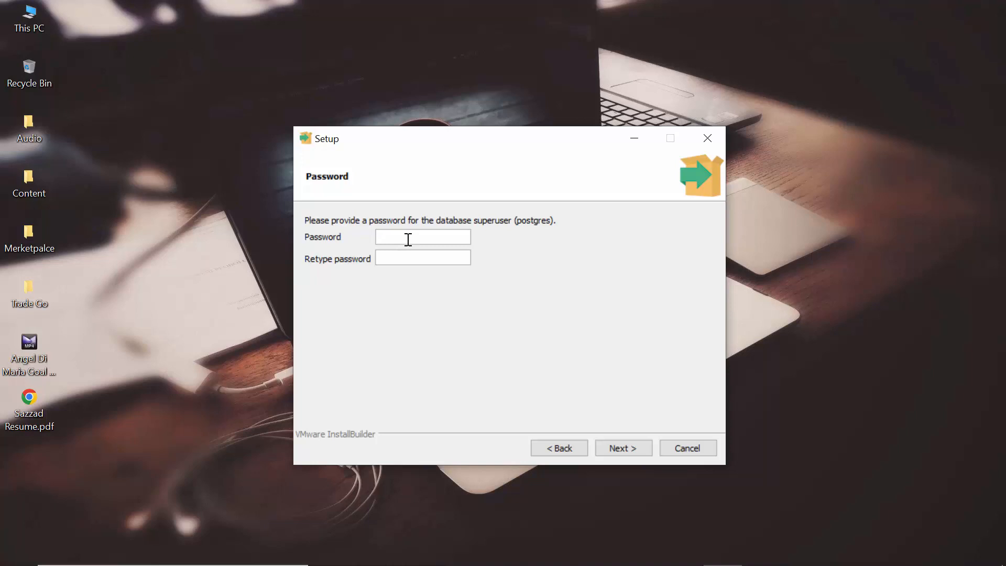
Enter the database superuser password in both the password and retype password fields and continue to the port settings
type("••••••••••••")
left_click(635, 446)
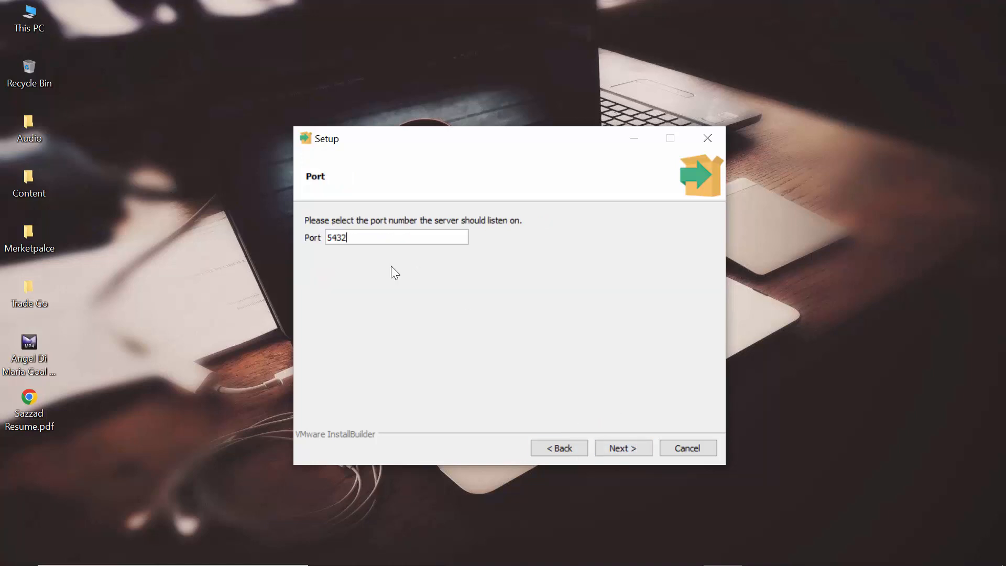
Accept port 5432 and the default locale, and install PostgreSQL with the chosen settings
left_click(615, 448)
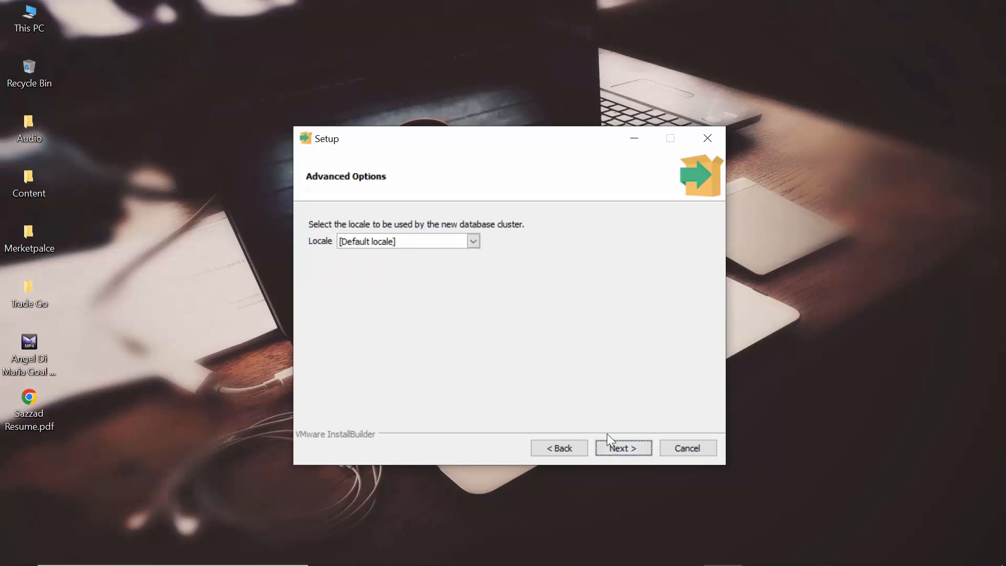
left_click(620, 448)
left_click(623, 448)
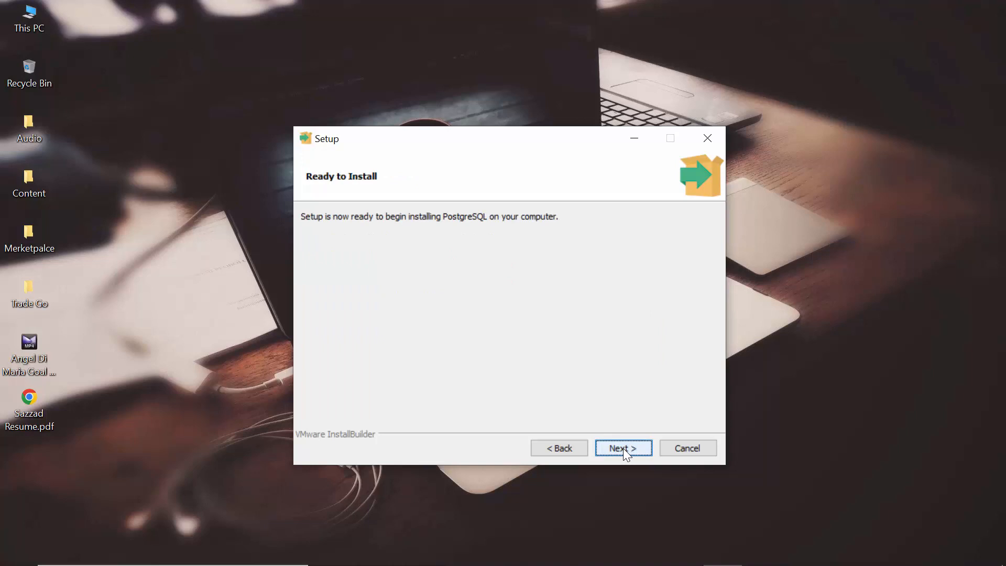
left_click(624, 448)
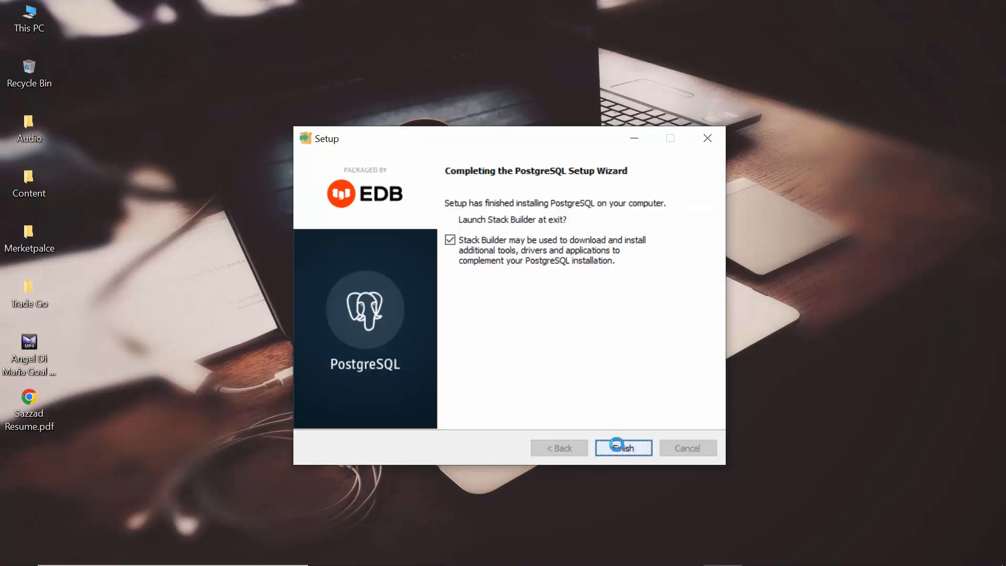
Finish the setup wizard with Stack Builder launching at exit, and choose PostgreSQL 15 (x64) on port 5432 as its target installation
left_click(618, 447)
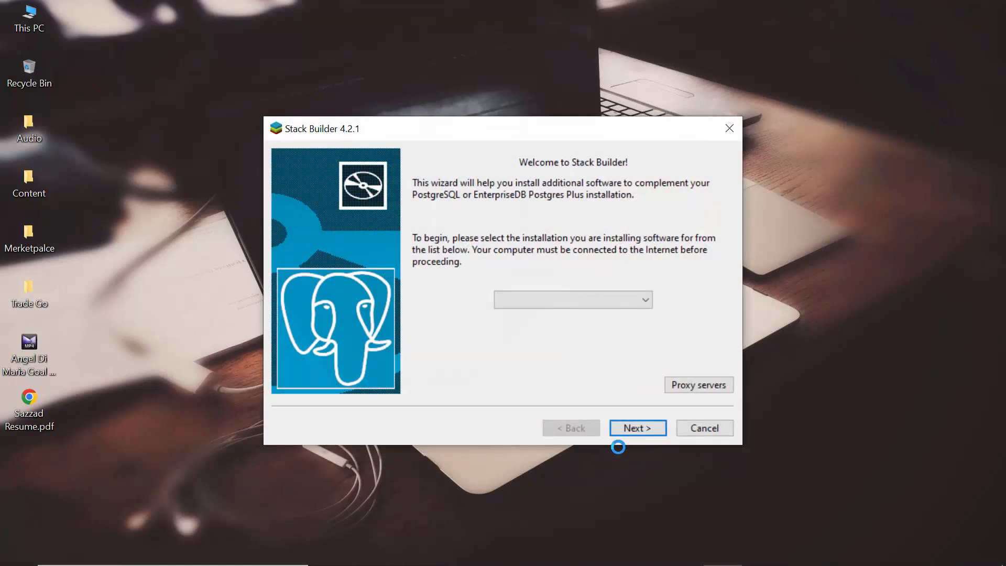
left_click(556, 300)
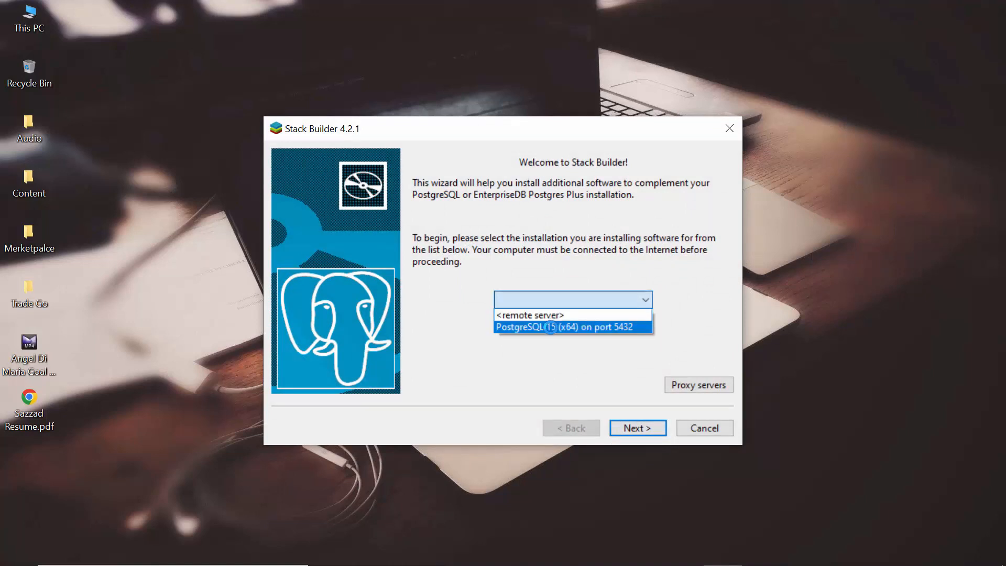
left_click(551, 327)
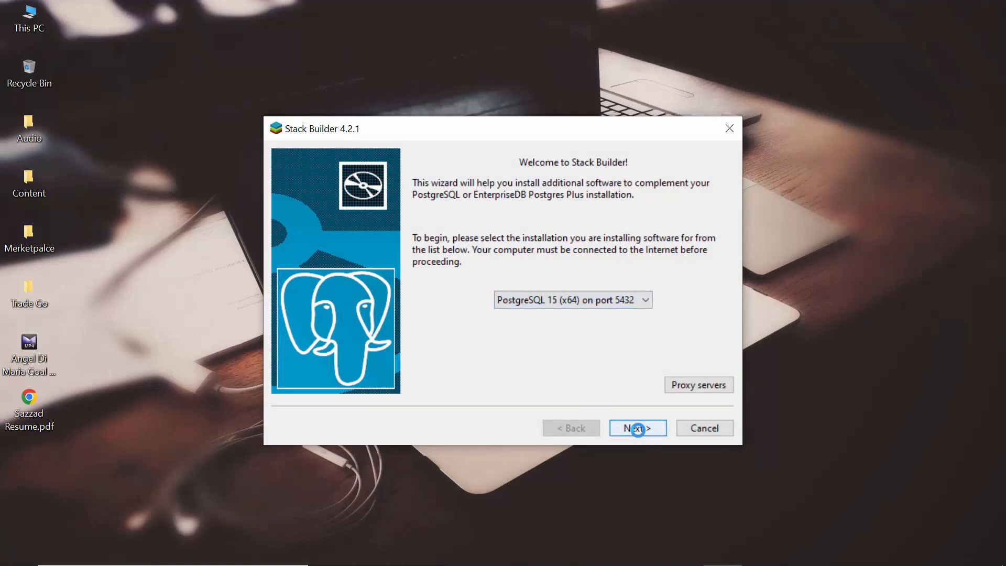
left_click(638, 429)
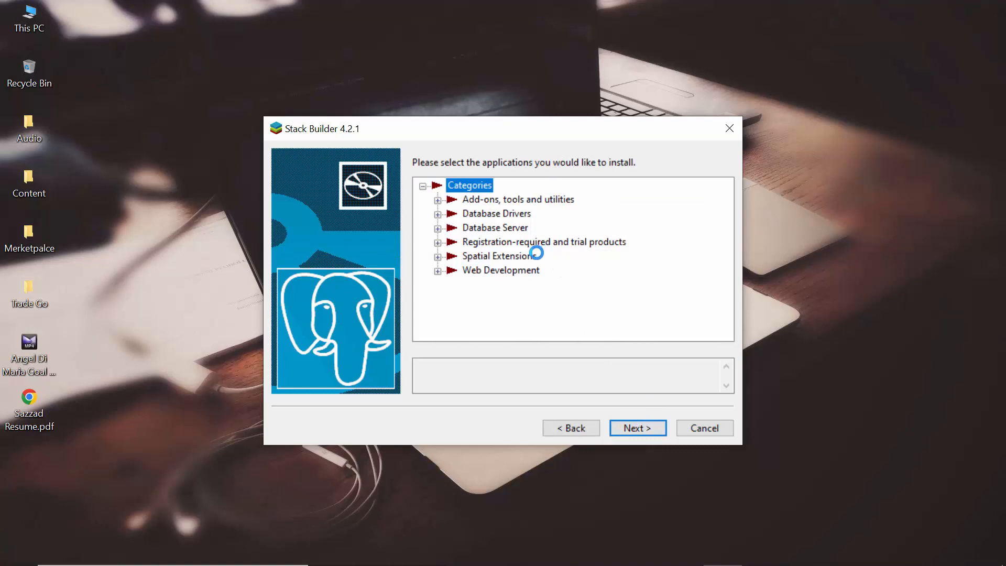
Browse the Database Server and Database Drivers categories and select psqlODBC (64 bit) v13.02.0000-1 for installation
left_click(433, 228)
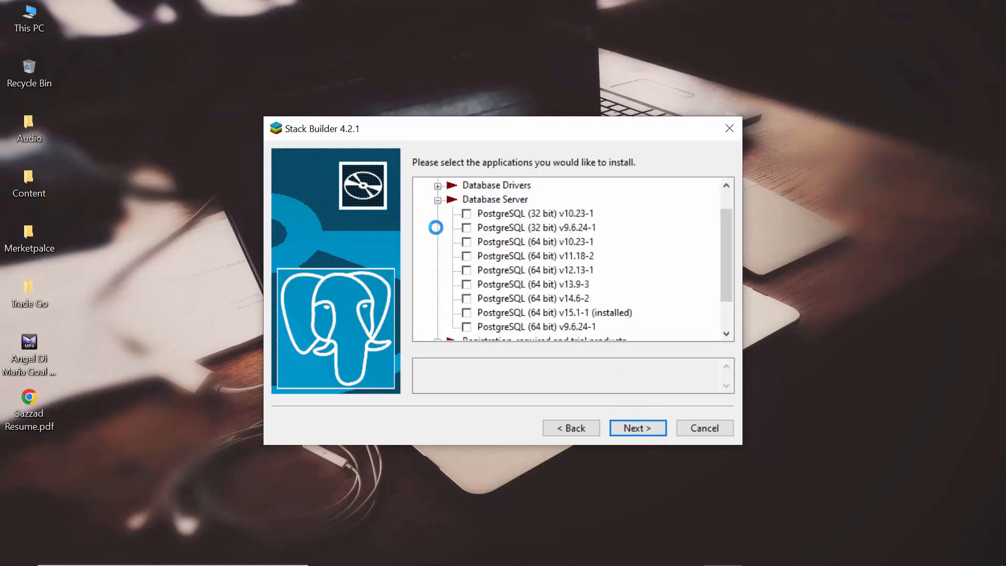
left_click(438, 199)
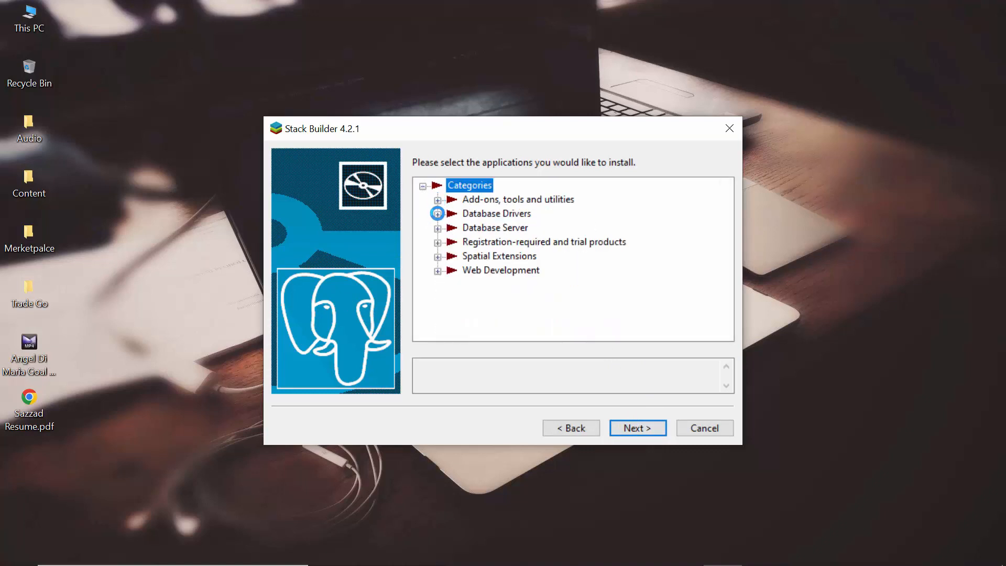
left_click(438, 214)
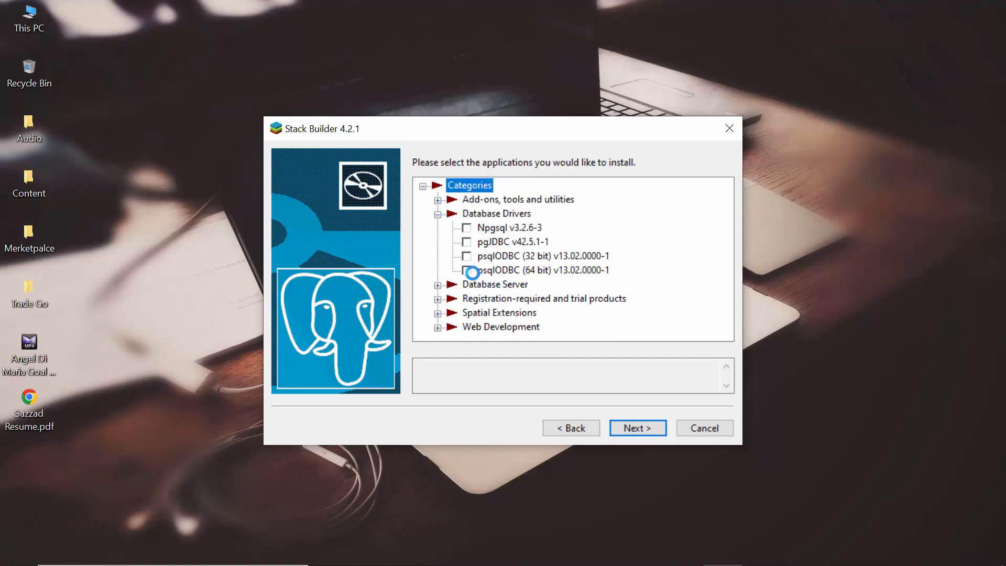
left_click(467, 271)
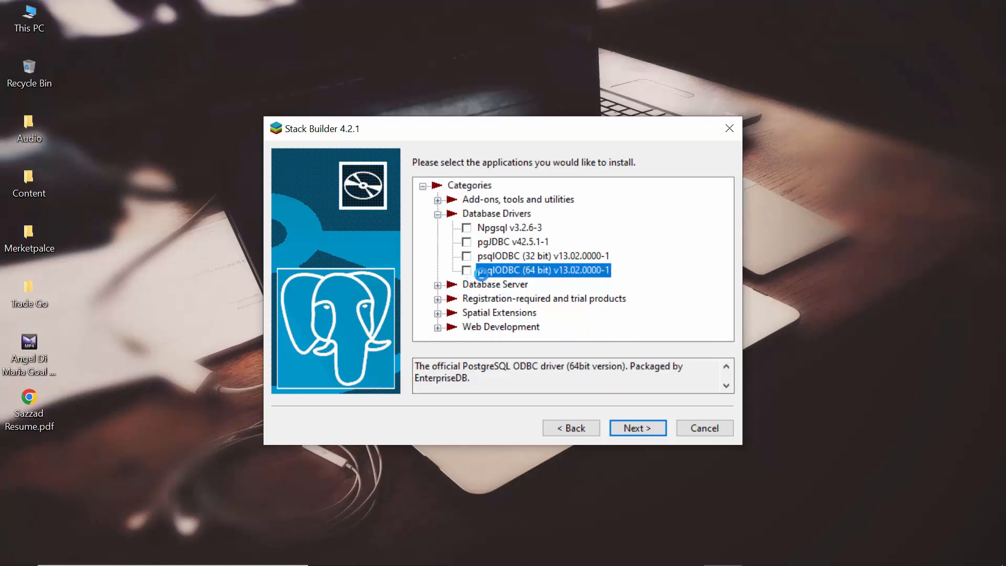
left_click(468, 270)
Download the selected ODBC driver package and proceed with its installation without skipping it
left_click(640, 425)
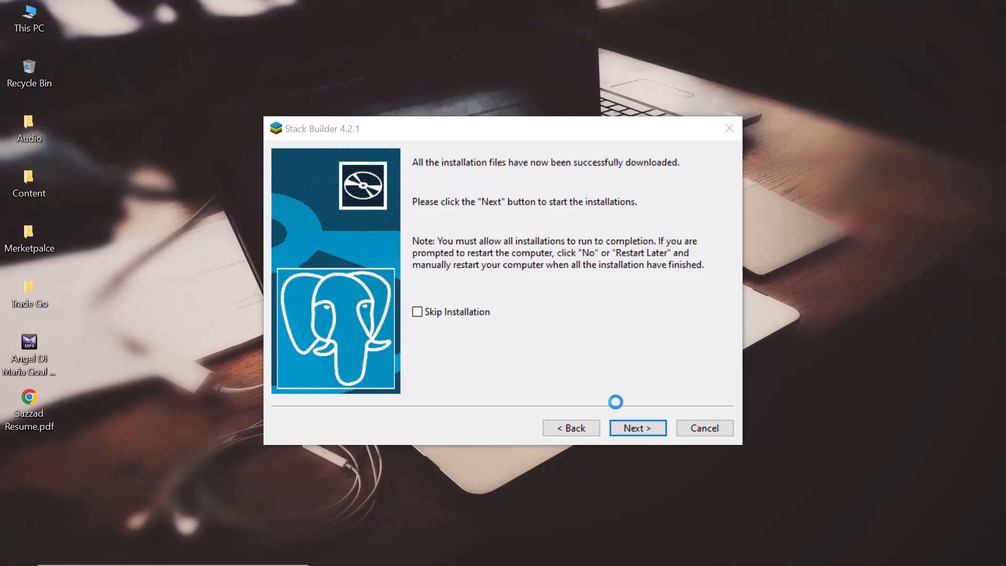
left_click(639, 427)
left_click(639, 427)
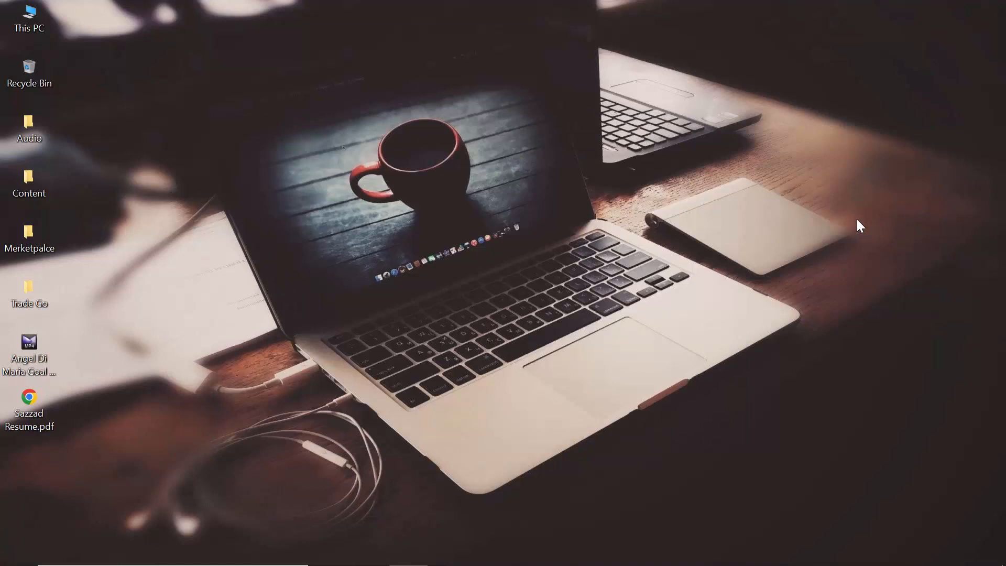